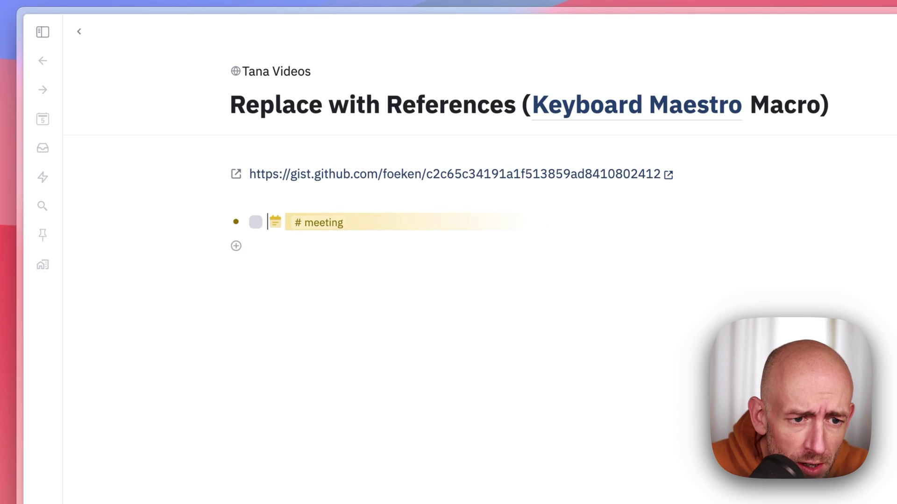
# - Type 'Meeting' in the #meeting node, then insert the suggested co-worker reference after it
pyautogui.write('Meeting')
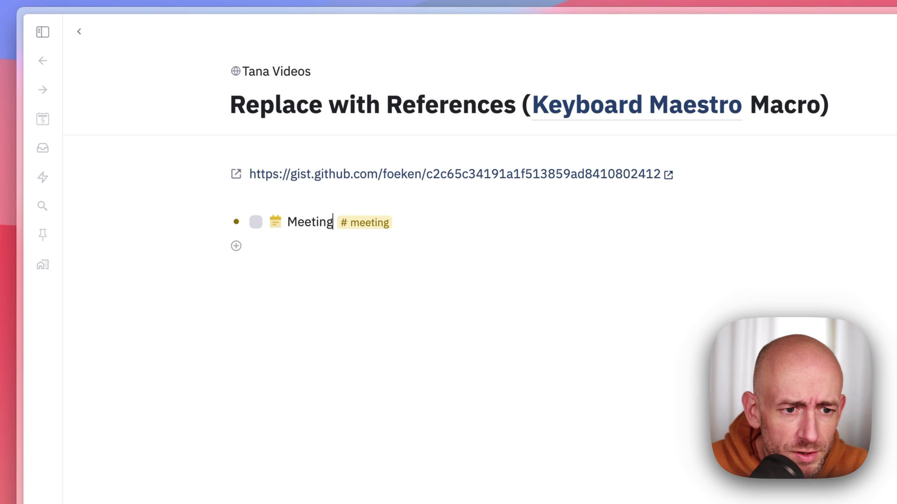
pyautogui.write(' @ar')
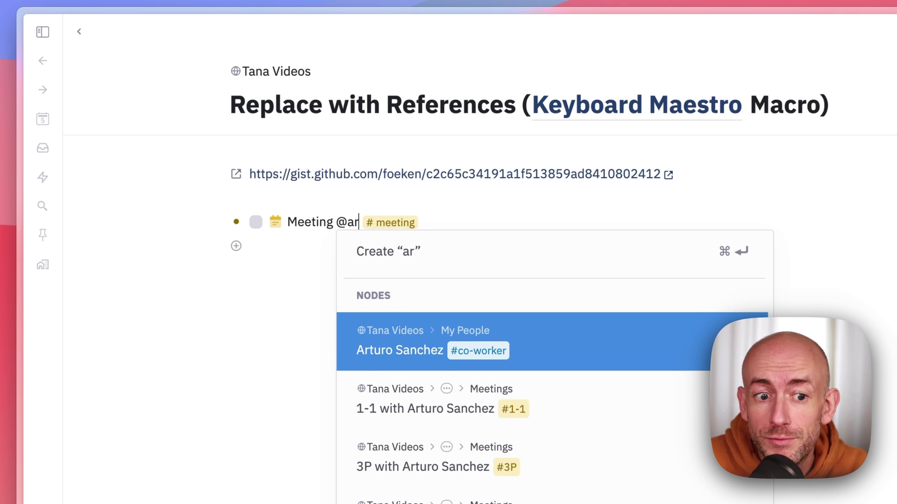
pyautogui.press('Return')
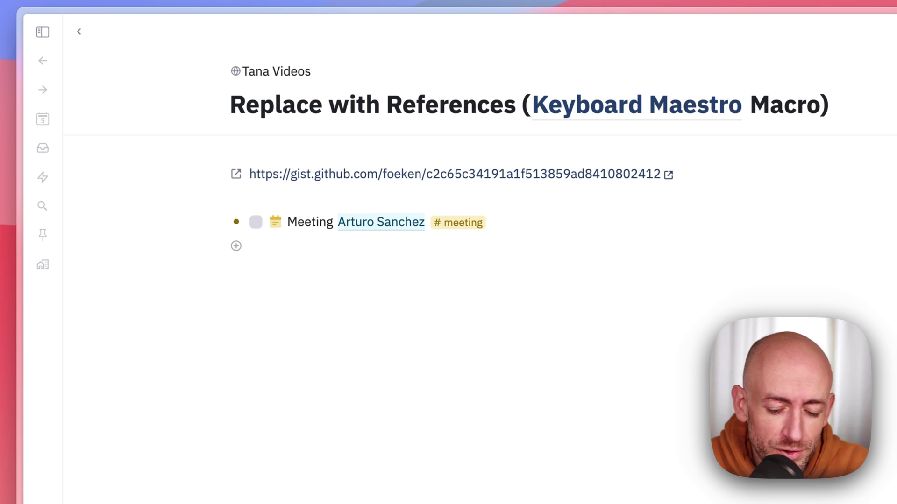
# - Add a new node below the meeting holding a co-worker's first name followed by ';;'
pyautogui.press('Return')
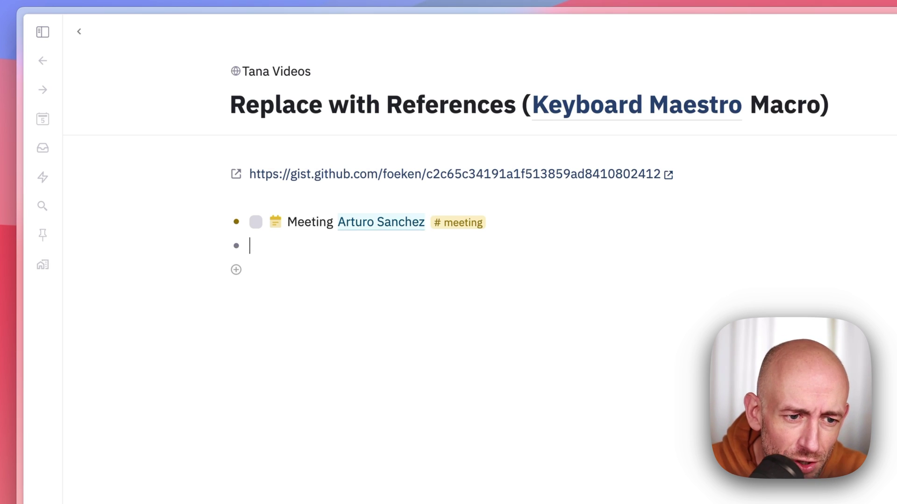
pyautogui.write('Arturo')
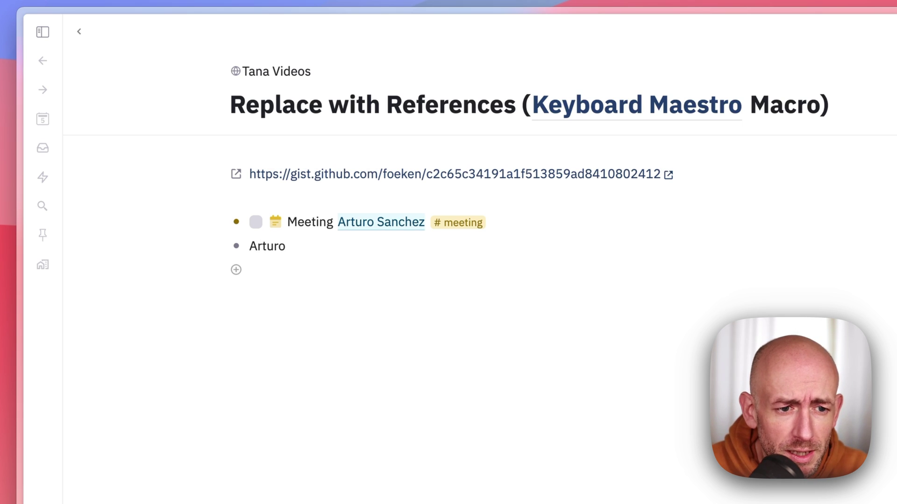
pyautogui.write(';;')
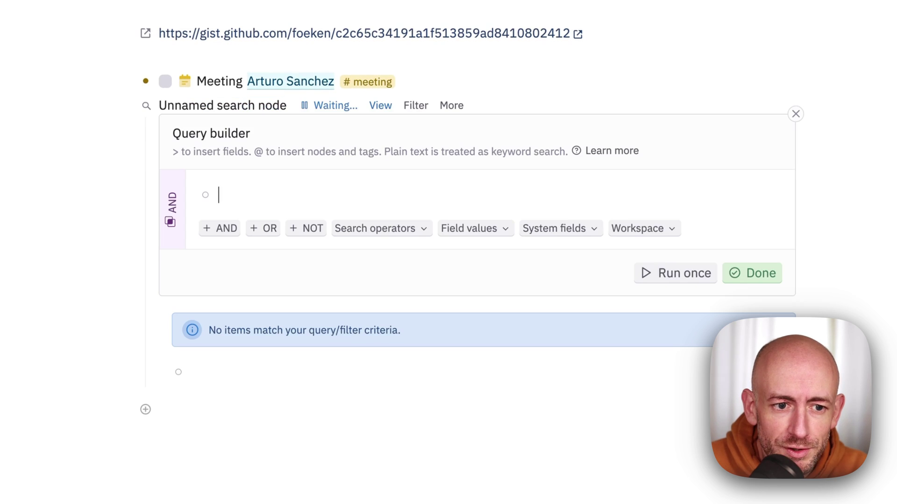
# - Build a Tagged: #co-worker query and run it, listing the eleven co-worker nodes
pyautogui.write('@cow')
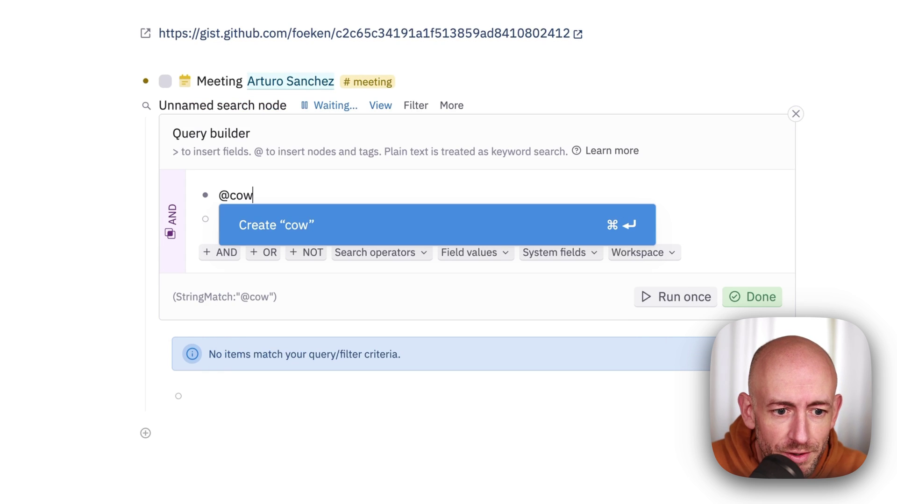
pyautogui.press('BackSpace')
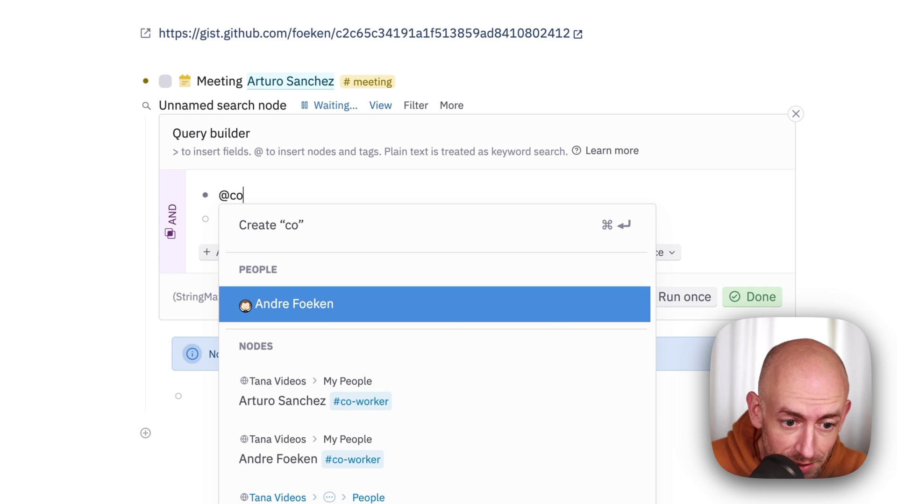
pyautogui.press('Down')
pyautogui.press('Down')
pyautogui.press('Down')
pyautogui.press('Return')
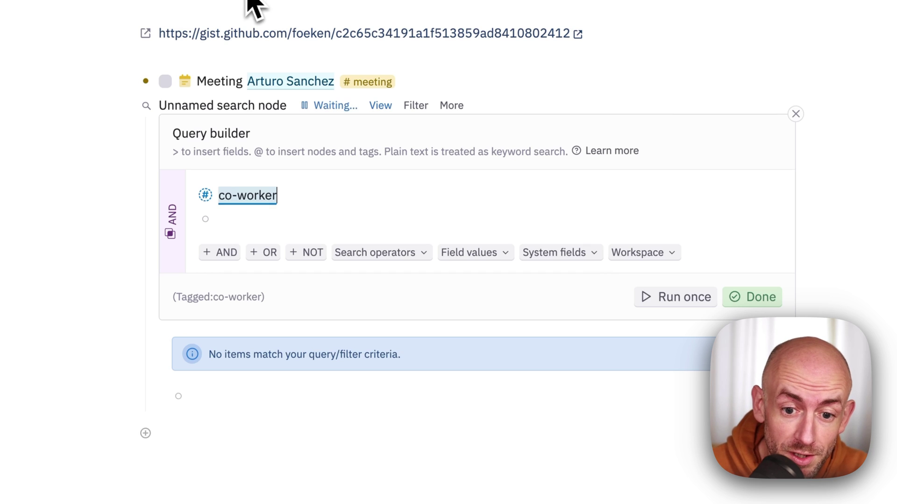
pyautogui.click(379, 220)
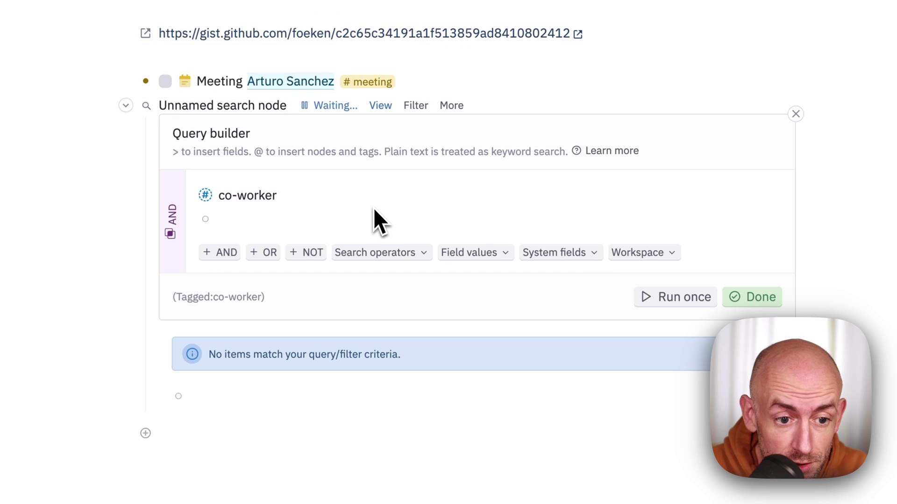
pyautogui.click(761, 300)
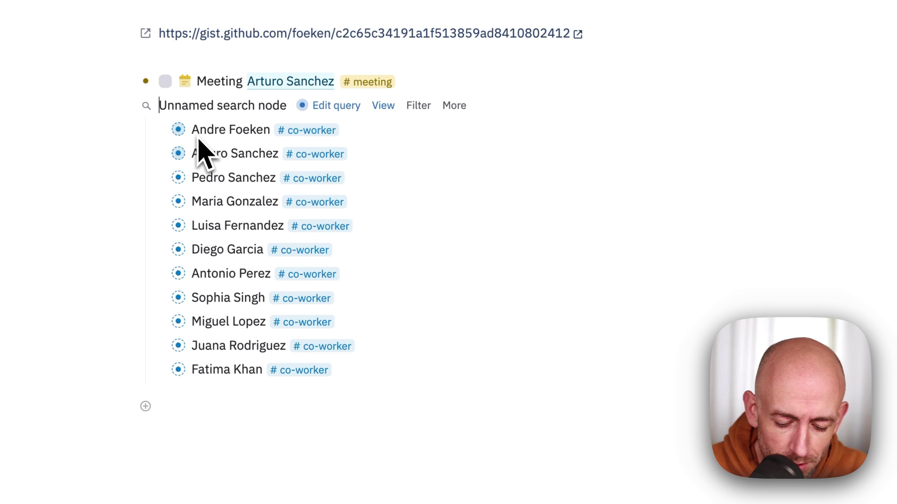
# - Copy the search node's co-worker results with the 'Copy as Tana Paste' command
pyautogui.press('super+k')
pyautogui.write('copy')
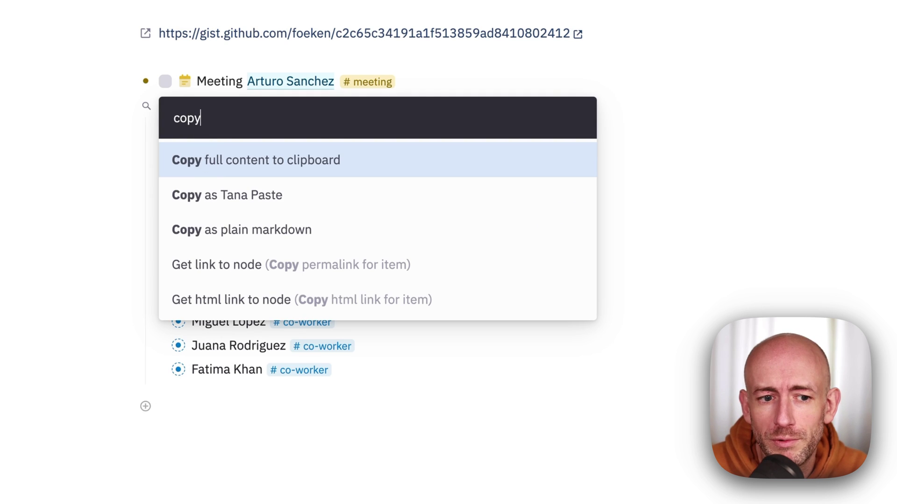
pyautogui.press('Down')
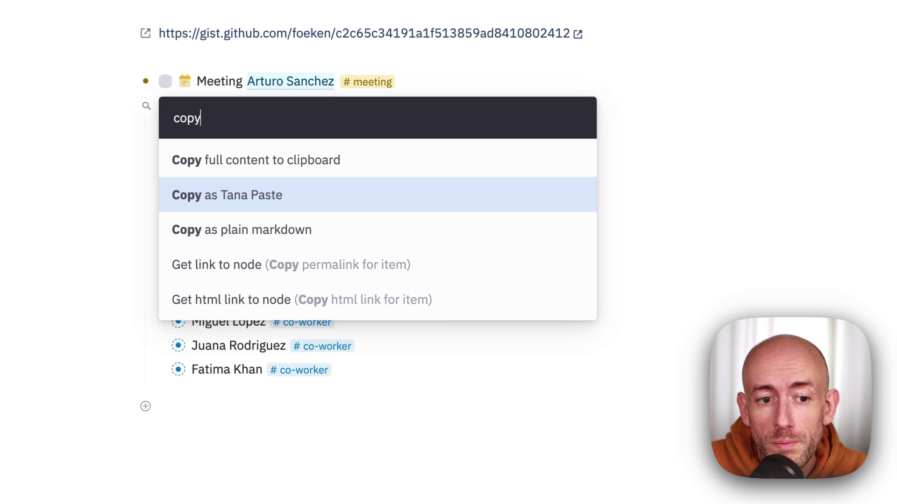
pyautogui.press('Return')
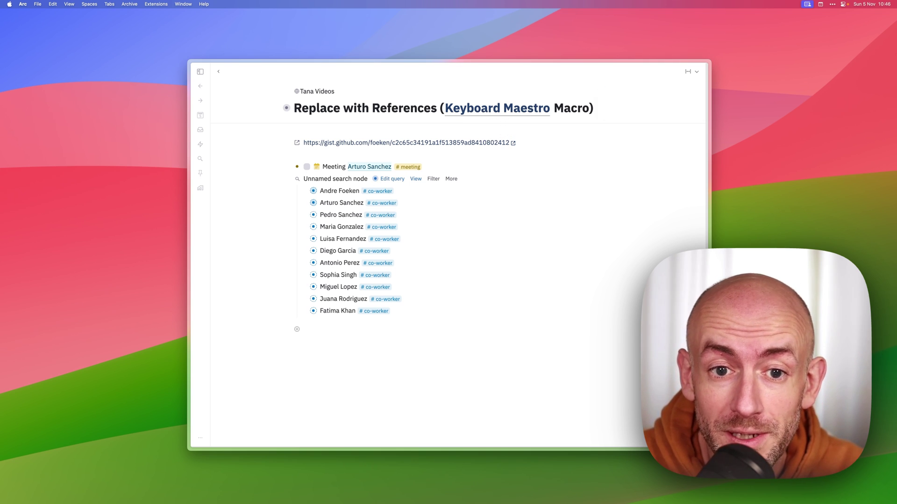
# - Launch Keyboard Maestro from the Raycast launcher
pyautogui.hotkey('ctrl', 'space')
pyautogui.write('key')
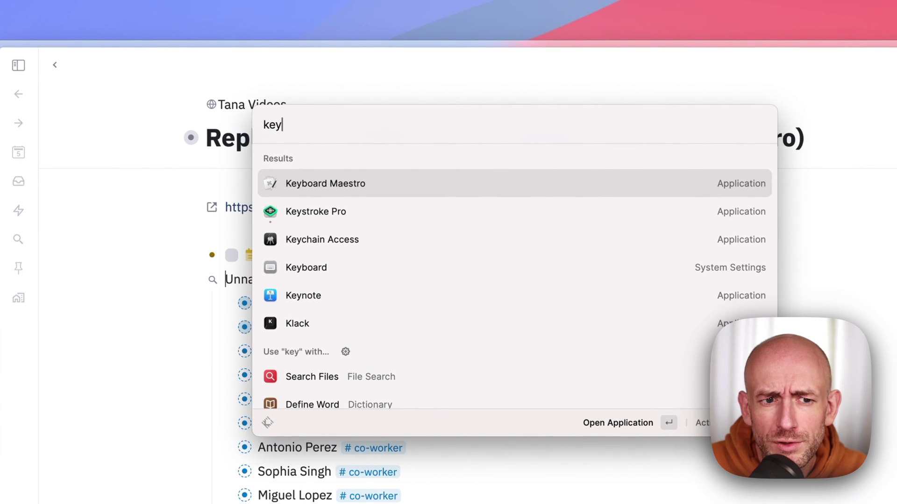
pyautogui.press('Return')
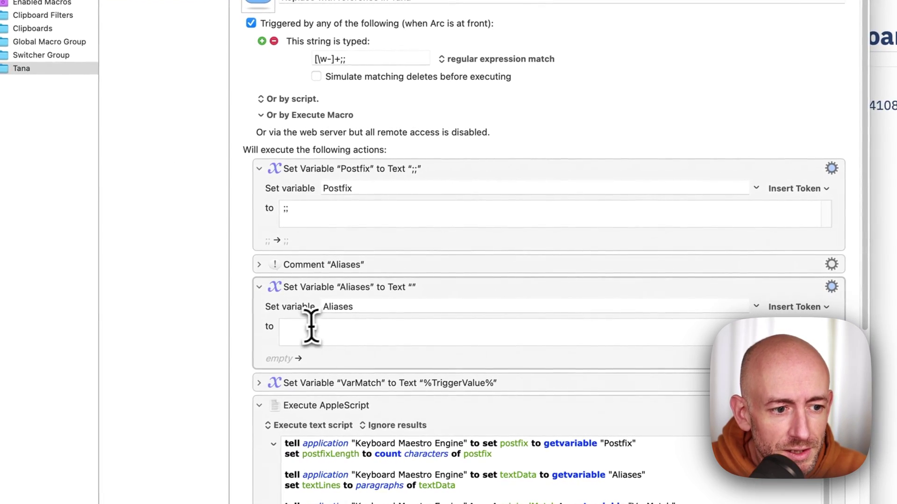
# - Paste the co-worker list into the Aliases variable and delete the %%tana%% and search-node header lines
pyautogui.click(12, 373)
pyautogui.press('super+v')
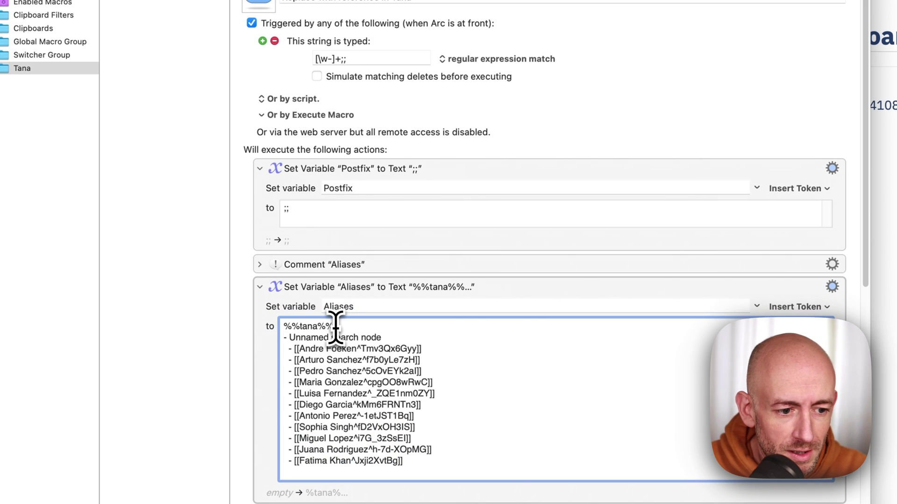
pyautogui.press('Left')
pyautogui.press('Up')
pyautogui.press('Up')
pyautogui.press('Up')
pyautogui.press('Up')
pyautogui.press('Up')
pyautogui.press('Up')
pyautogui.press('Up')
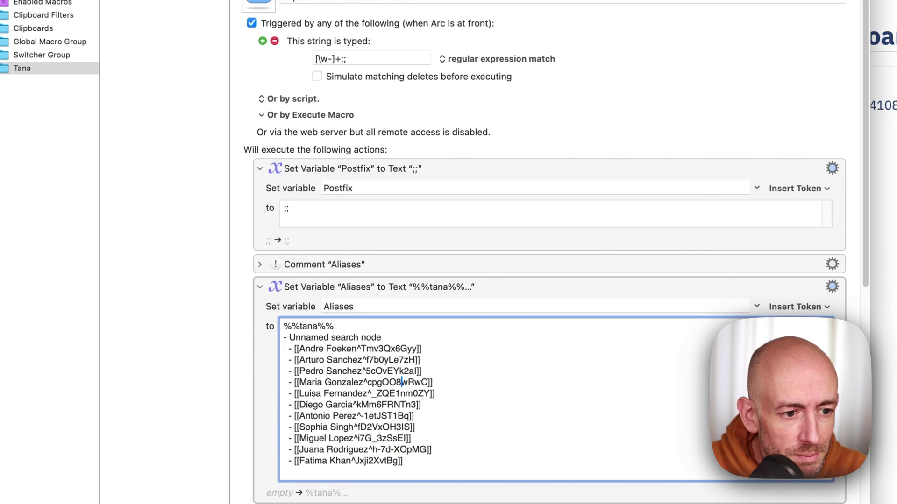
pyautogui.press('Up')
pyautogui.press('Up')
pyautogui.press('Up')
pyautogui.press('super+shift+Left')
pyautogui.hotkey('shift', 'Up')
pyautogui.press('BackSpace')
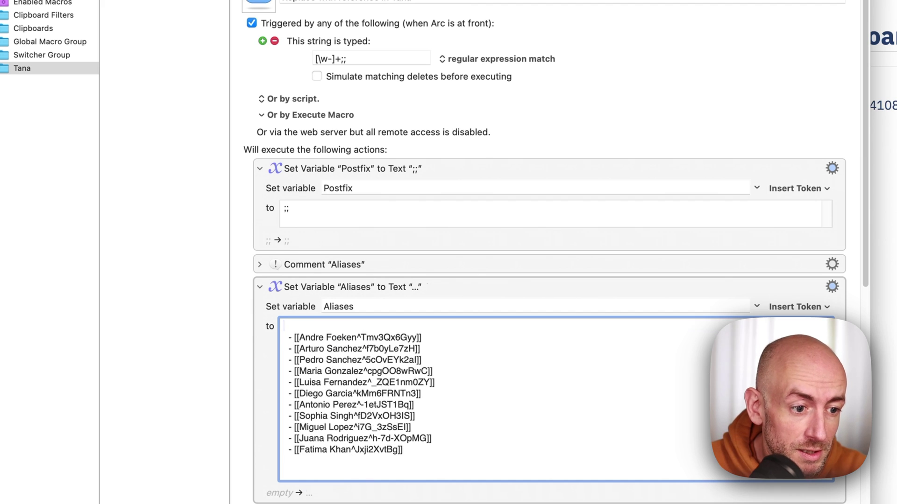
pyautogui.press('Delete')
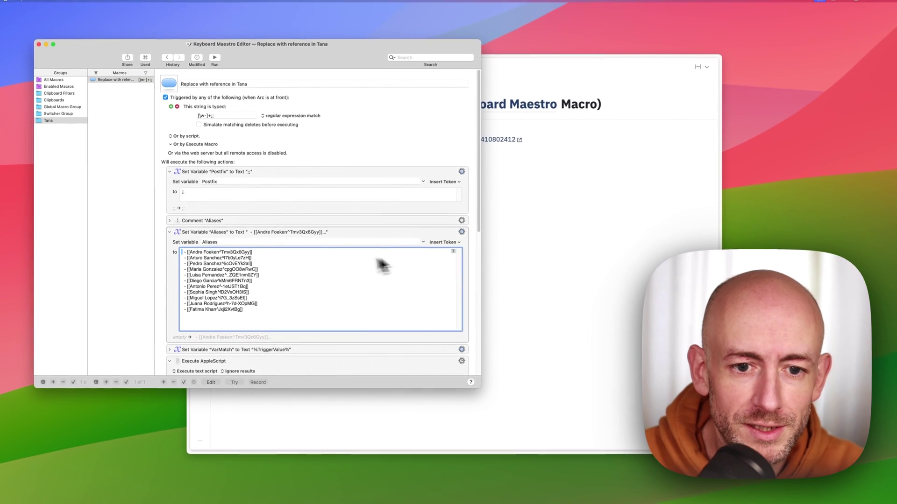
# - Collapse the search results, then type 'Meeting with' two co-worker names, each ending in ';;', to convert them into references
pyautogui.click(486, 253)
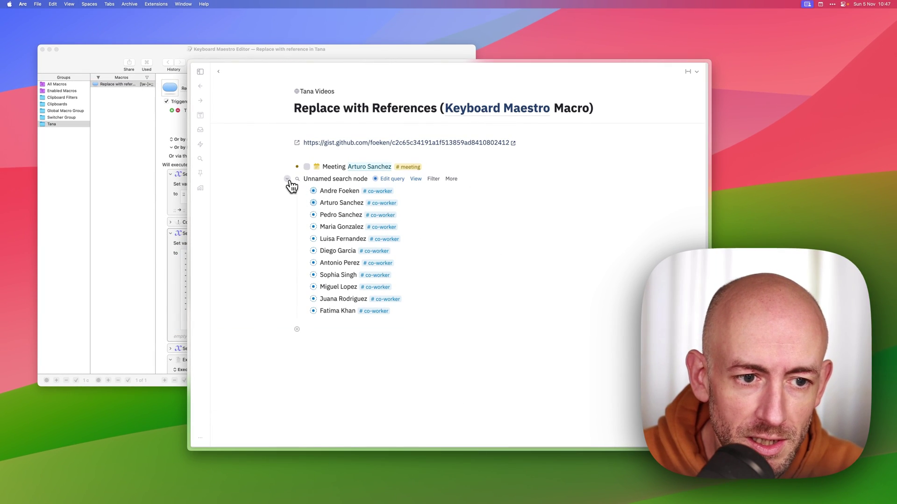
pyautogui.click(287, 179)
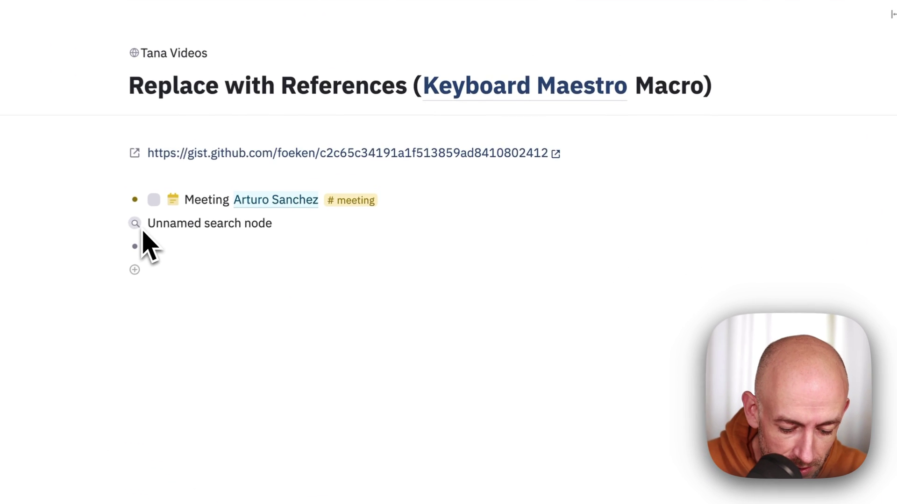
pyautogui.write('Meeting with Pe')
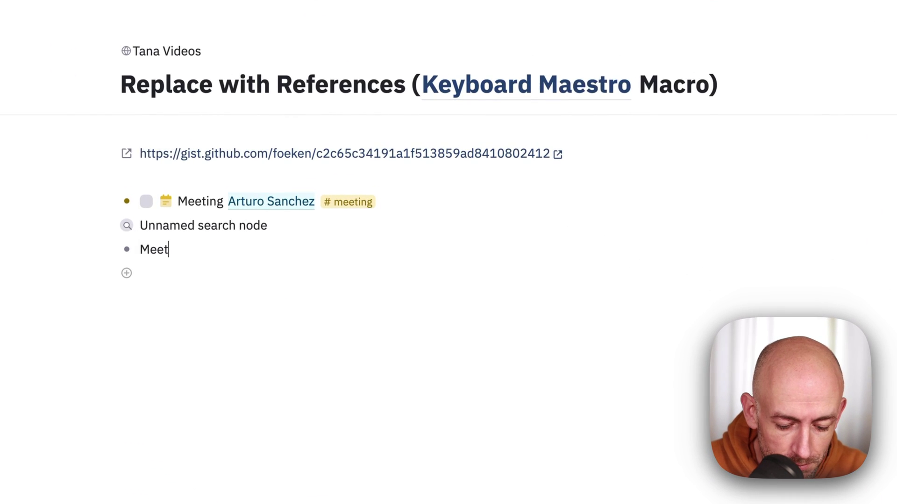
pyautogui.write('dro;;')
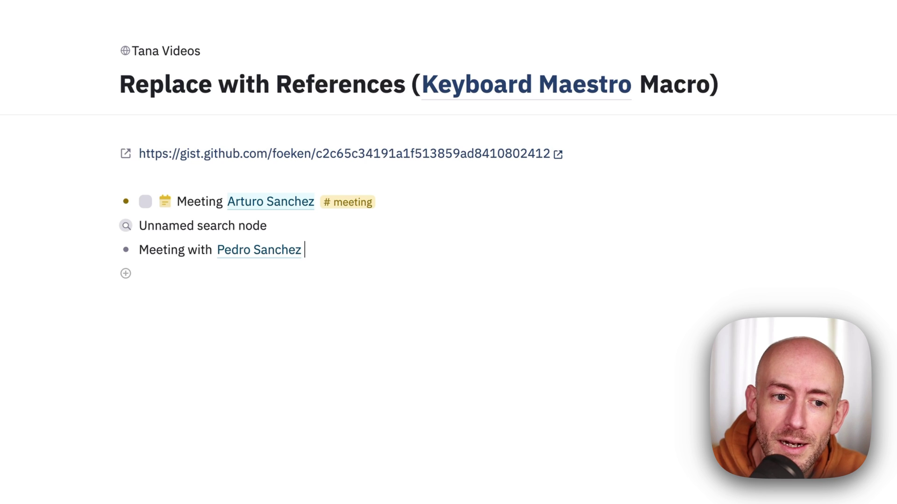
pyautogui.write('and a')
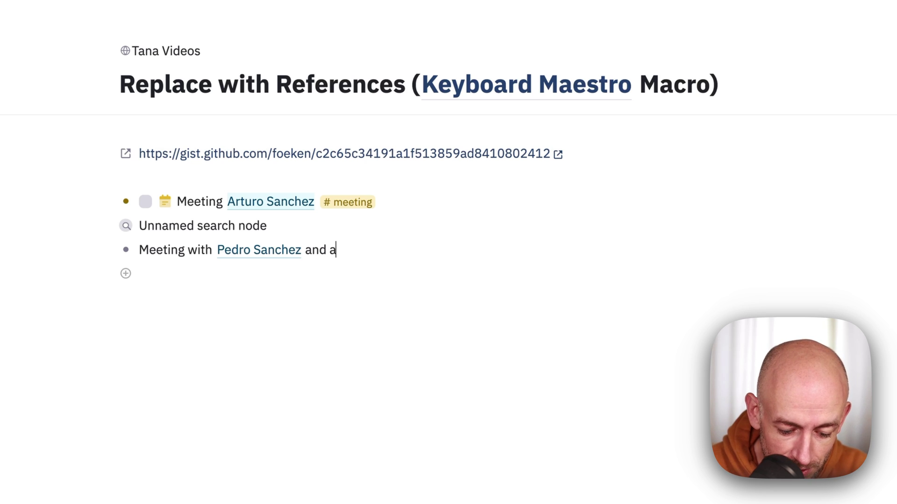
pyautogui.write('rturo;;')
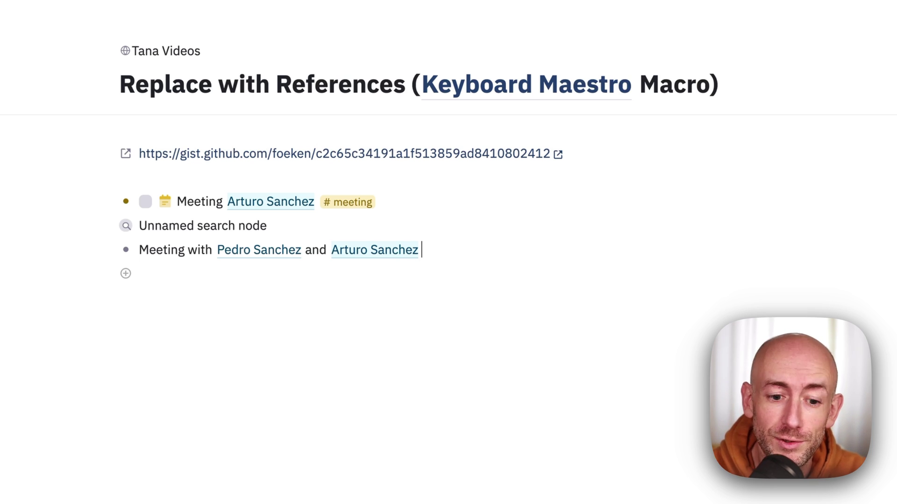
pyautogui.click(138, 243)
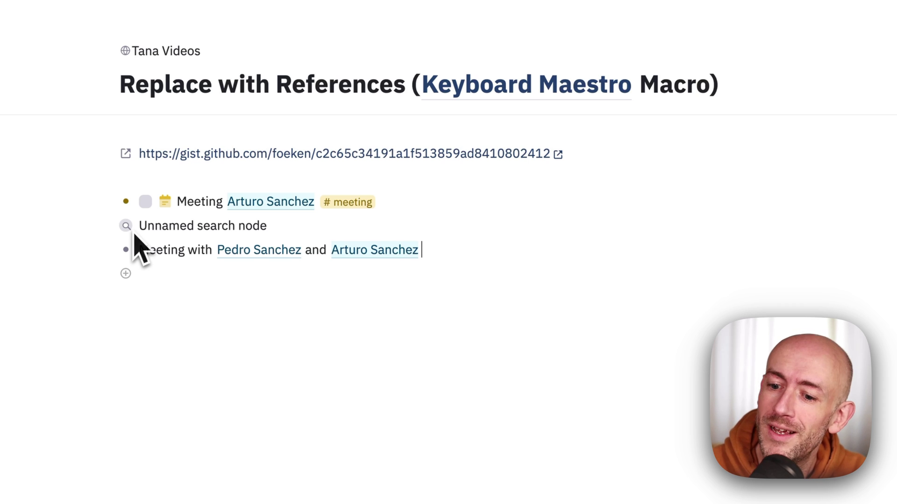